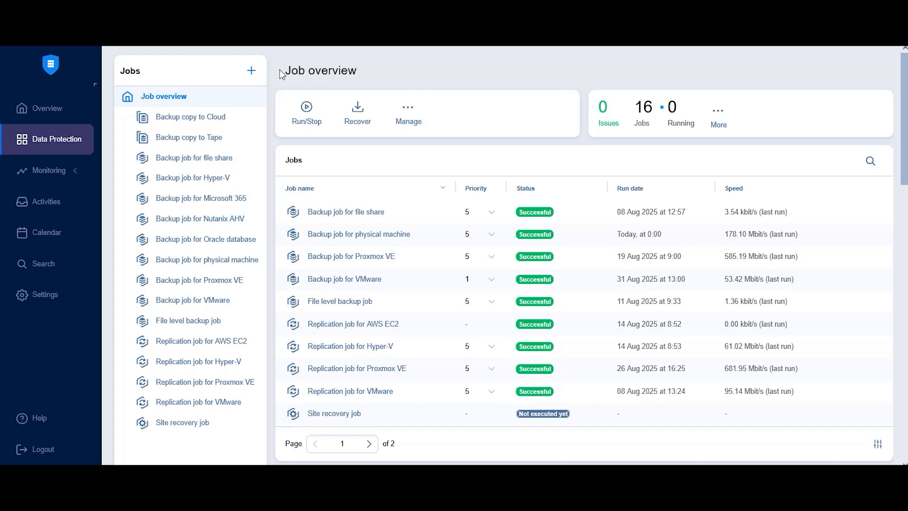
Start a new replication job for VMware with the Linux VM on host 10.170.193.67 as its source
{"action": "left_click", "coordinate": [246, 72]}
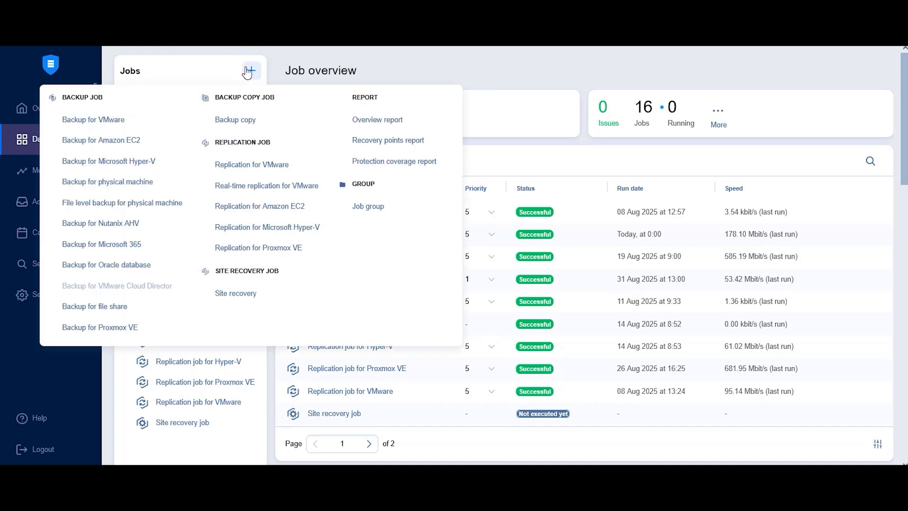
{"action": "left_click", "coordinate": [262, 172]}
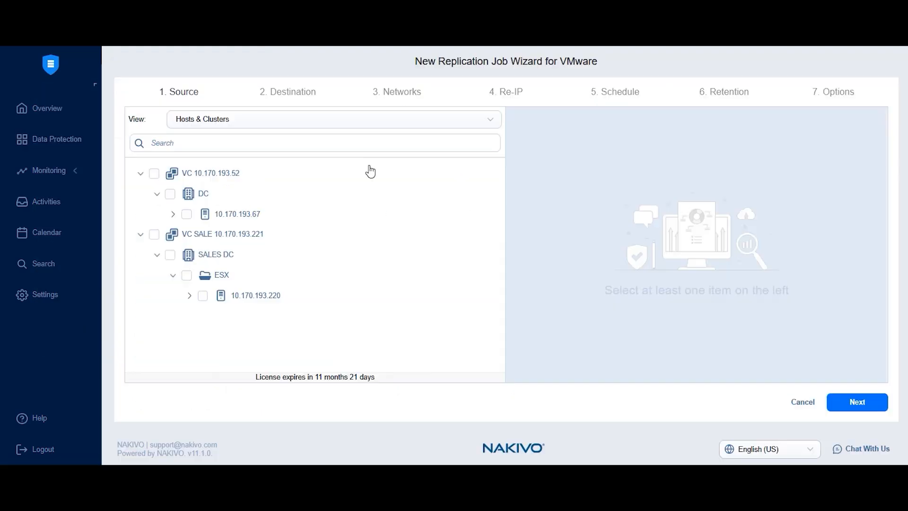
{"action": "left_click", "coordinate": [173, 214]}
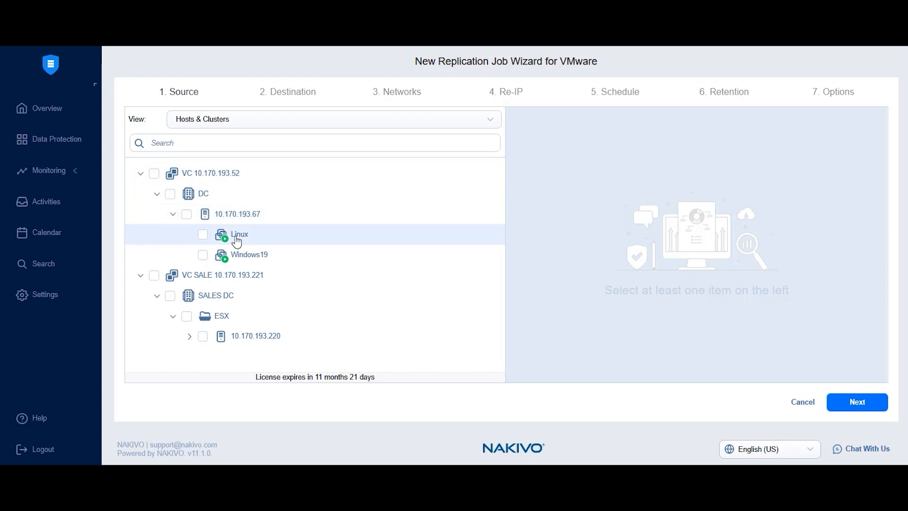
{"action": "left_click", "coordinate": [202, 234]}
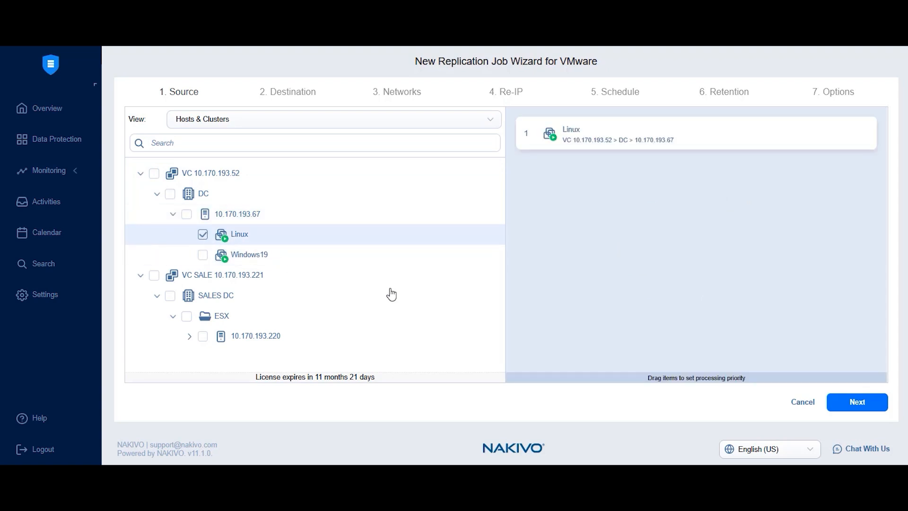
{"action": "left_click", "coordinate": [843, 403]}
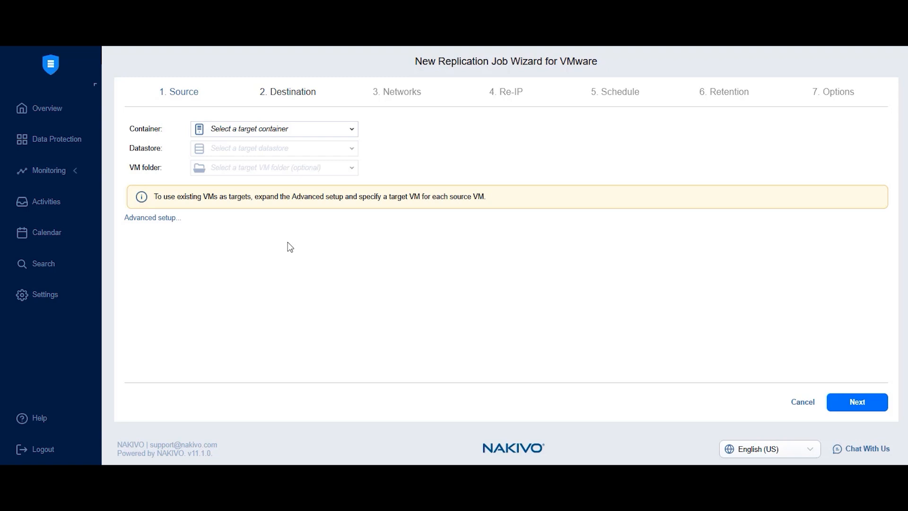
Set the replica destination to container 10.170.193.220, datastore LOCAL 10.170.193.220 and VM folder Discovered virtual machine
{"action": "left_click", "coordinate": [286, 130]}
{"action": "left_click", "coordinate": [265, 209]}
{"action": "left_click", "coordinate": [260, 153]}
{"action": "left_click", "coordinate": [286, 133]}
{"action": "left_click", "coordinate": [276, 290]}
{"action": "left_click", "coordinate": [268, 151]}
{"action": "left_click", "coordinate": [263, 209]}
{"action": "left_click", "coordinate": [260, 168]}
{"action": "left_click", "coordinate": [235, 221]}
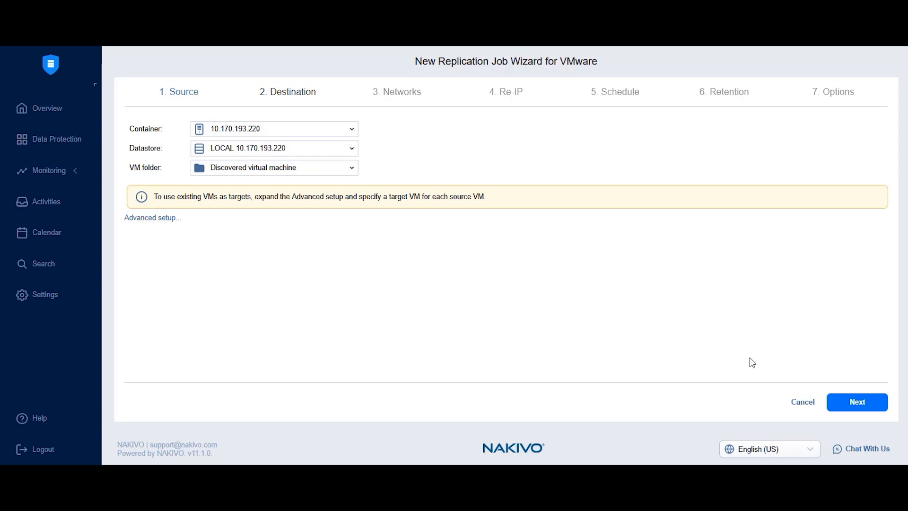
{"action": "left_click", "coordinate": [837, 402]}
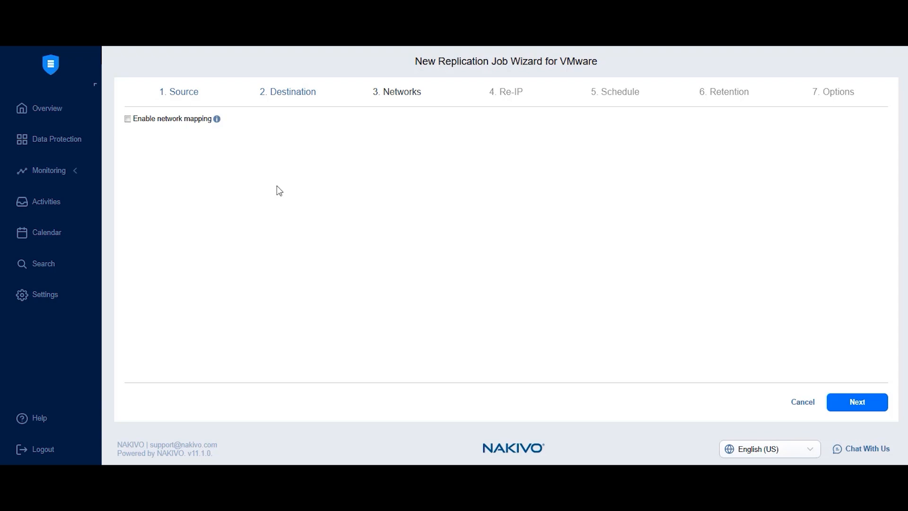
Try out network mapping, turn it back off, and proceed to the job's schedule settings
{"action": "left_click", "coordinate": [127, 119]}
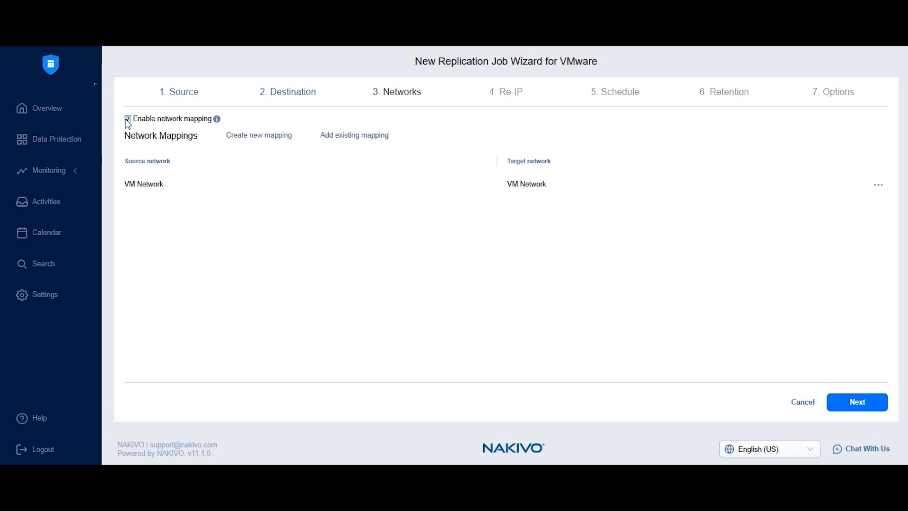
{"action": "left_click", "coordinate": [128, 119]}
{"action": "left_click", "coordinate": [845, 403]}
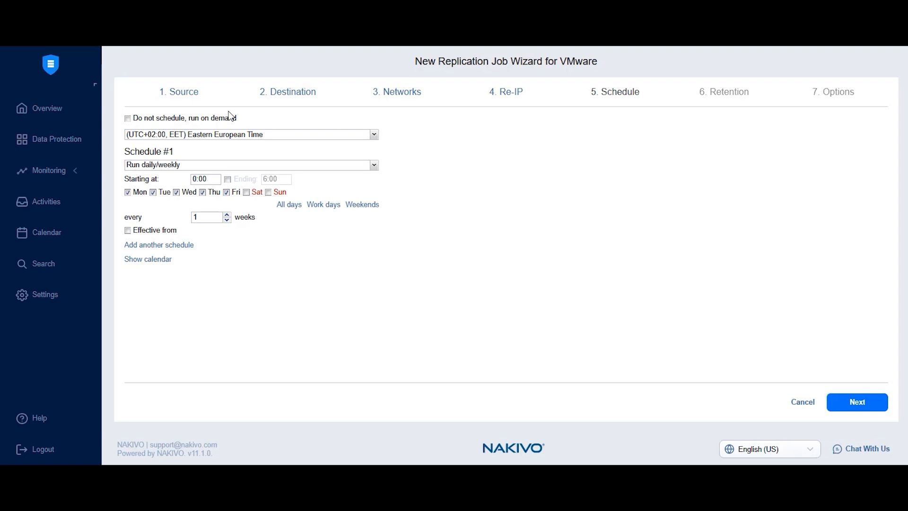
Set the job to run on demand without a schedule and accept the default retention of 10 last recovery points
{"action": "left_click", "coordinate": [242, 166]}
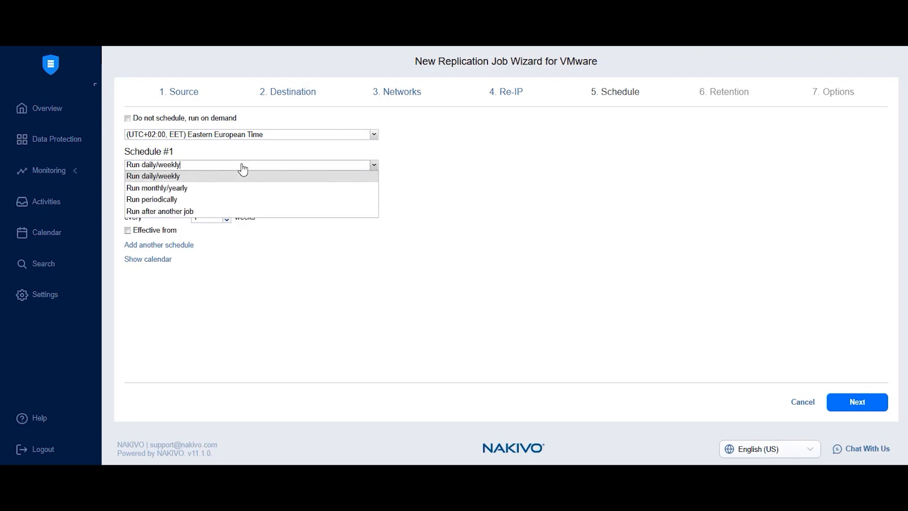
{"action": "left_click", "coordinate": [448, 278]}
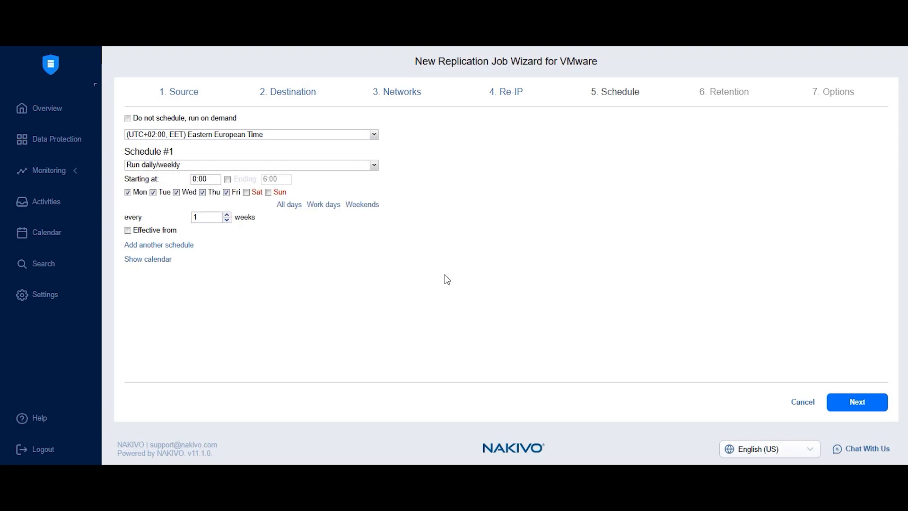
{"action": "left_click", "coordinate": [222, 120]}
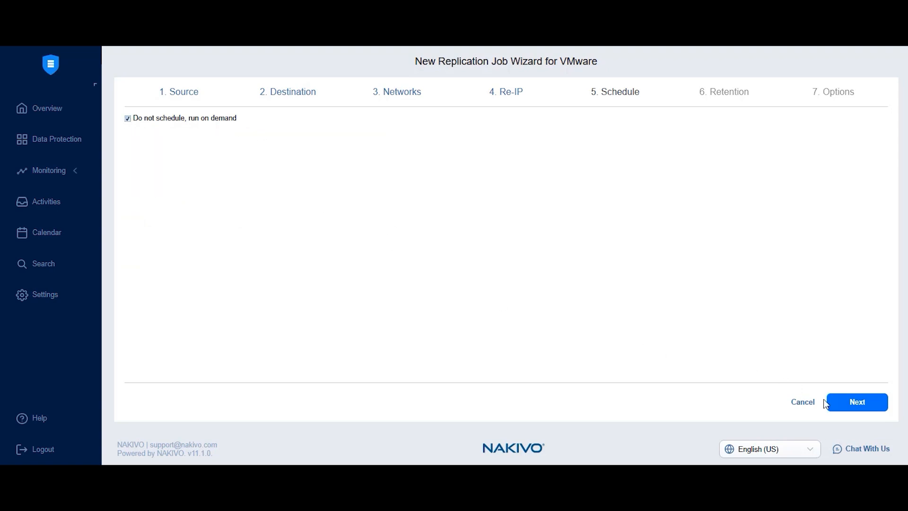
{"action": "left_click", "coordinate": [837, 405]}
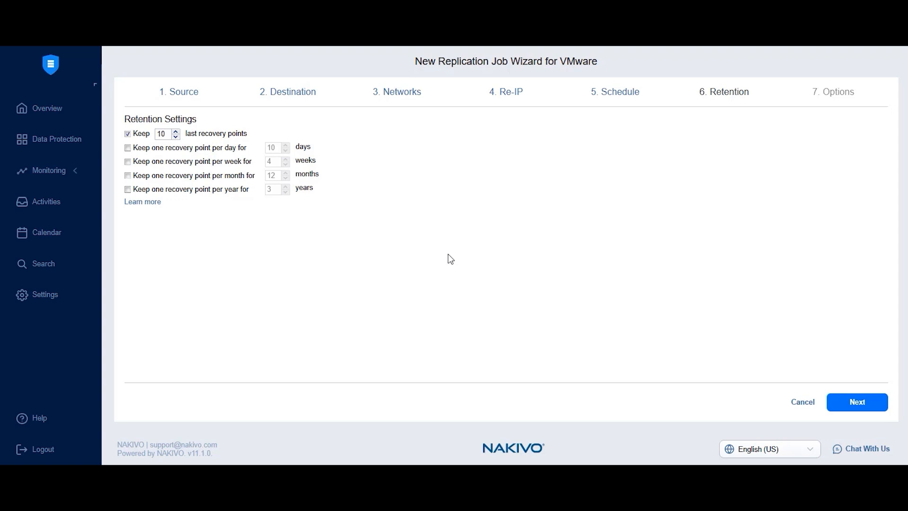
{"action": "left_click", "coordinate": [833, 406]}
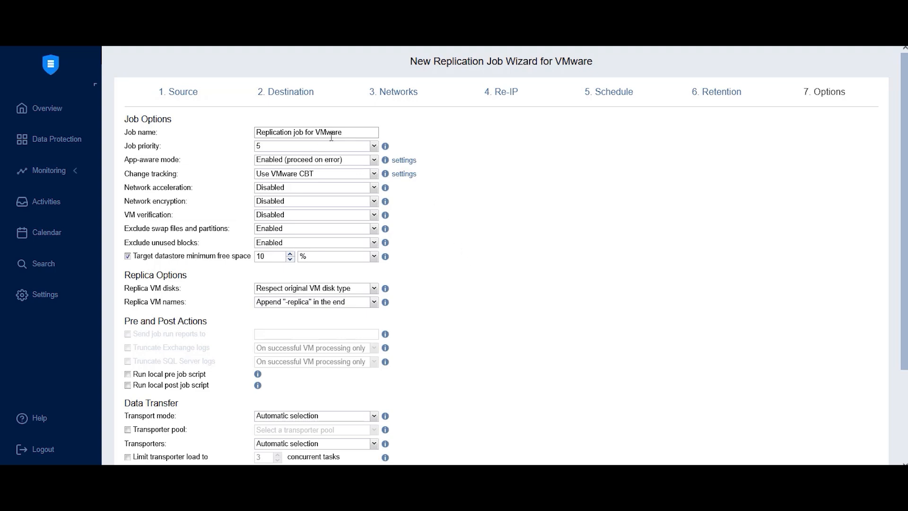
Review the available choices for job priority, transport mode and transporters in the job options
{"action": "left_click", "coordinate": [328, 149]}
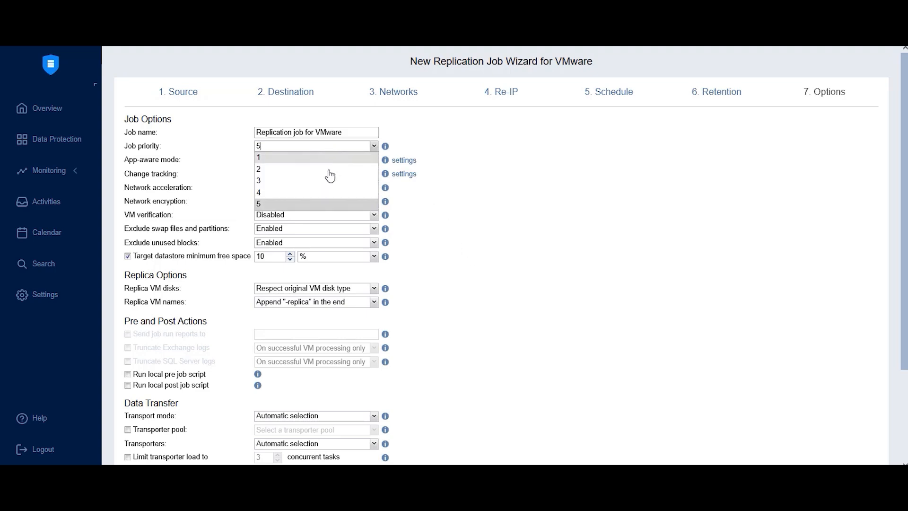
{"action": "left_click", "coordinate": [473, 237]}
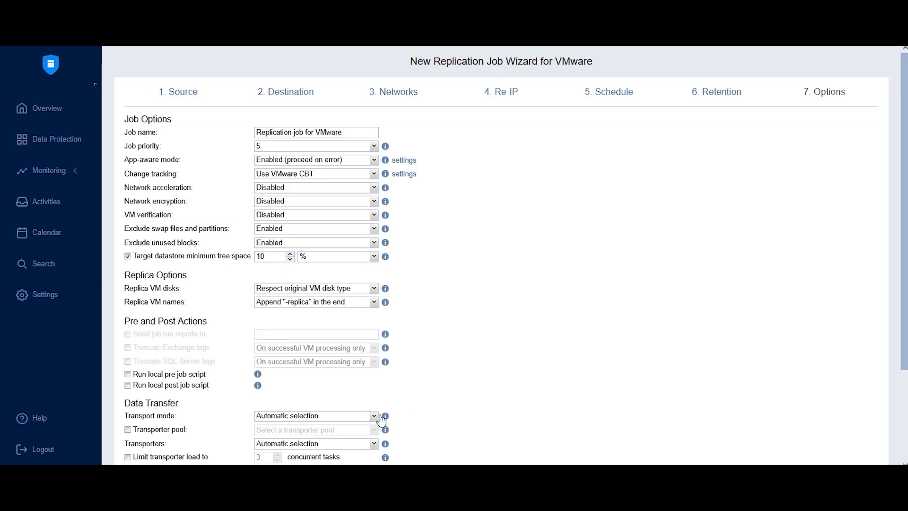
{"action": "left_click", "coordinate": [345, 417]}
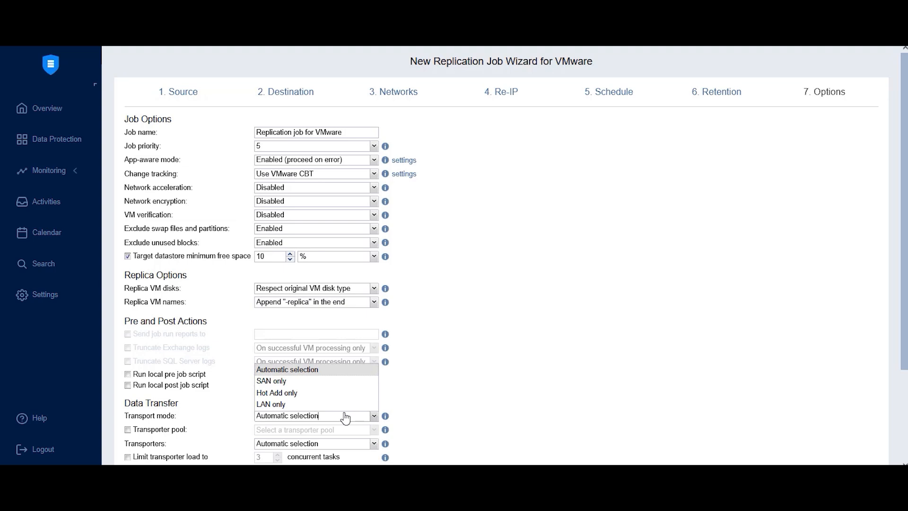
{"action": "left_click", "coordinate": [437, 416]}
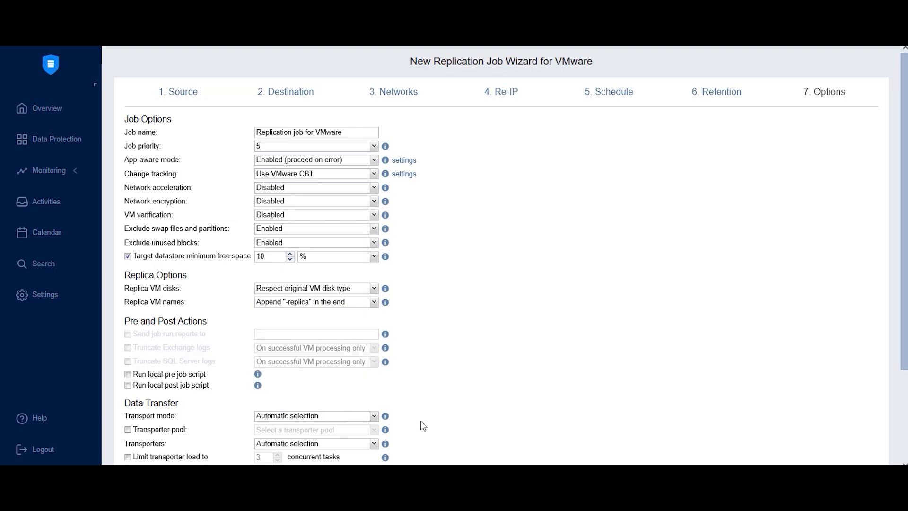
{"action": "scroll", "coordinate": [828, 370], "scroll_direction": "down", "scroll_amount": 1}
{"action": "scroll", "coordinate": [709, 397], "scroll_direction": "down", "scroll_amount": 2}
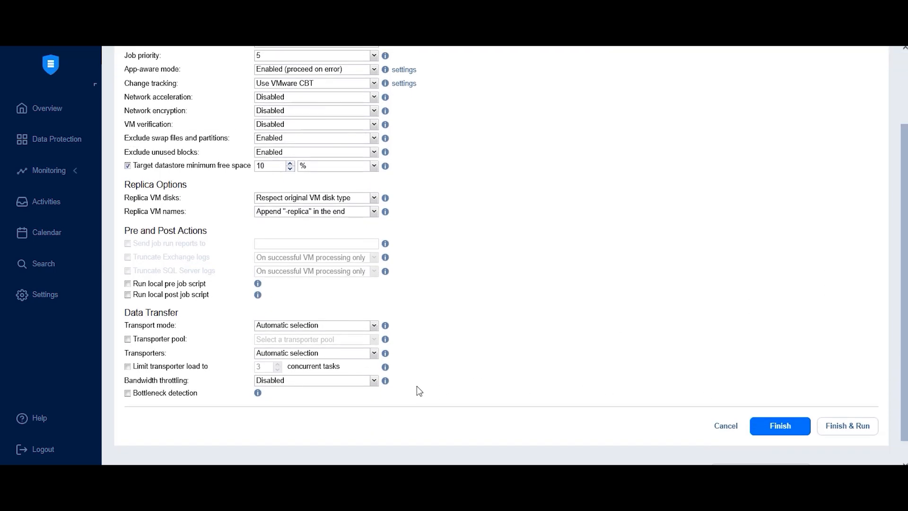
{"action": "left_click", "coordinate": [355, 358]}
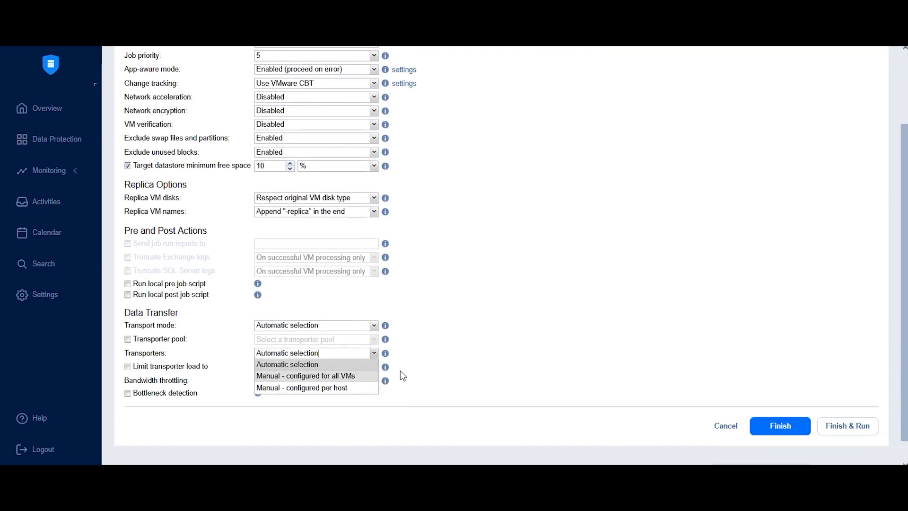
{"action": "left_click", "coordinate": [444, 360]}
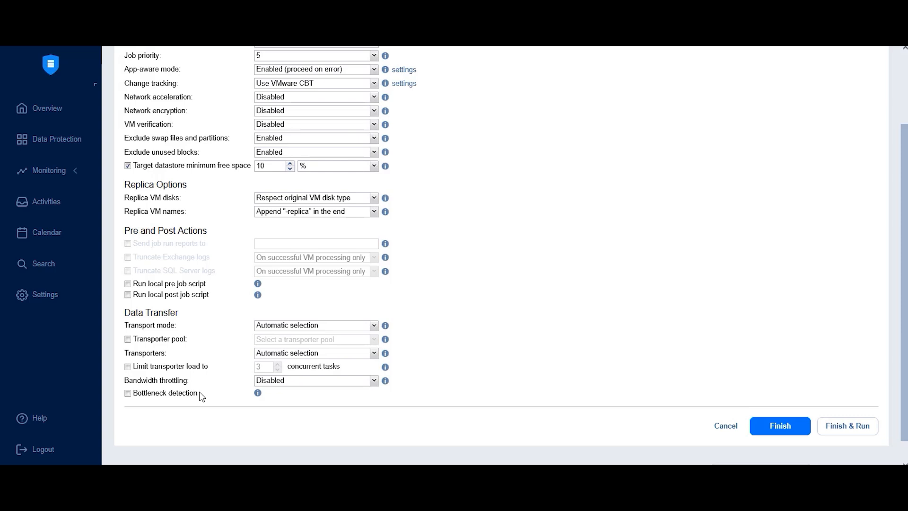
Finish the replication job and run it for selected VMs, with Linux included and job retention used
{"action": "left_click", "coordinate": [831, 428]}
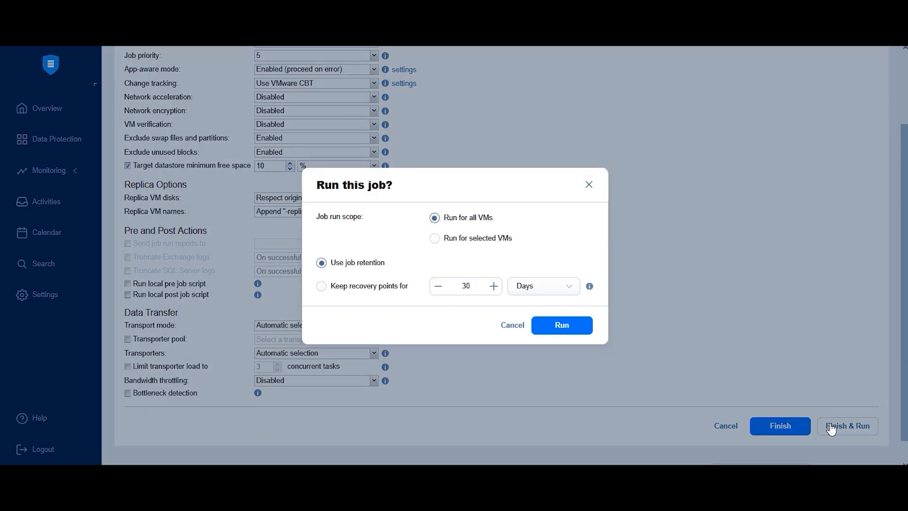
{"action": "left_click", "coordinate": [460, 240]}
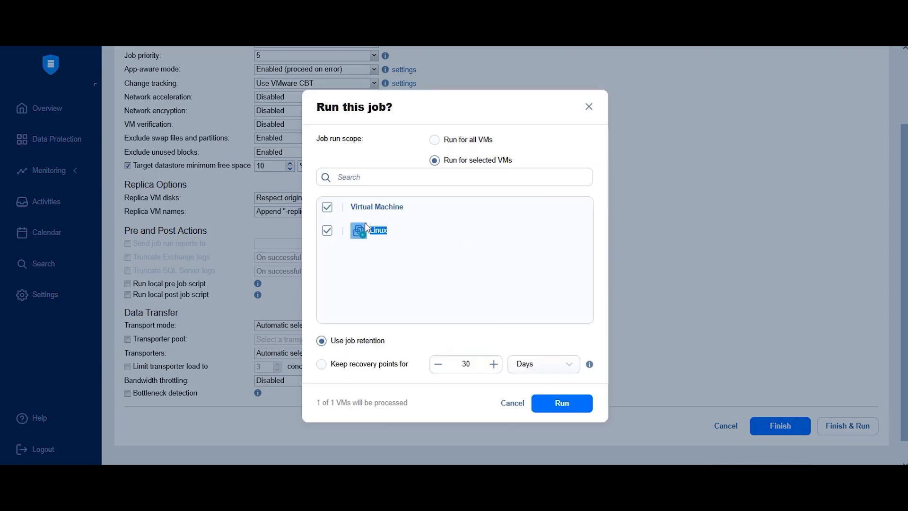
{"action": "left_click", "coordinate": [558, 404]}
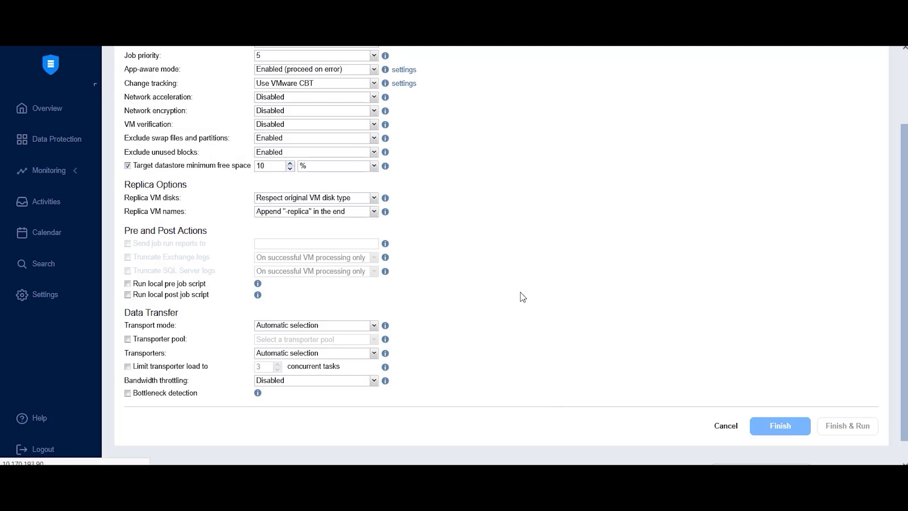